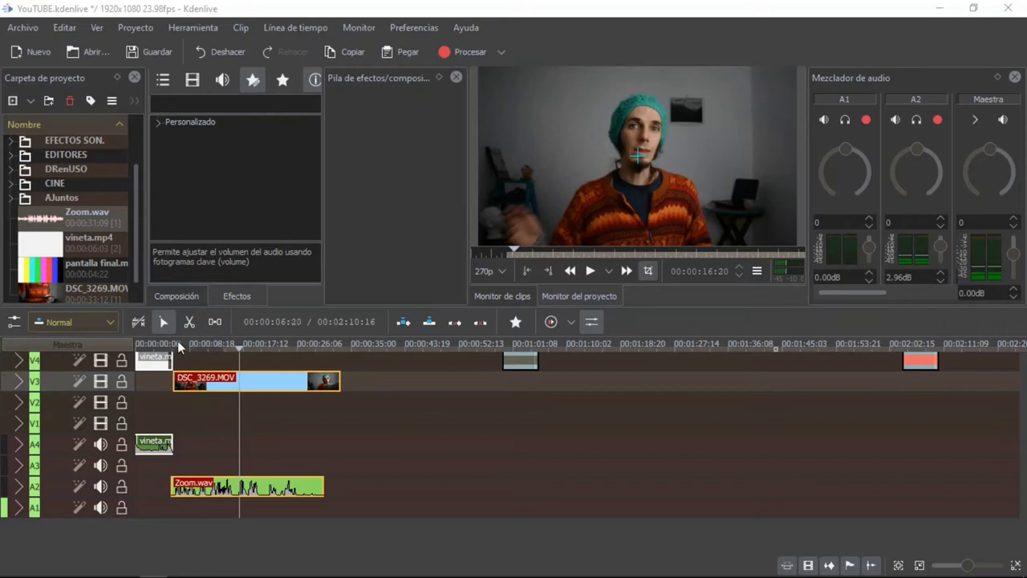
Select the DSC_3269.MOV clip on track V3, with the playhead at 00:00:09:00, and list only the video effects.
click(178, 344)
drag(182, 345, 183, 344)
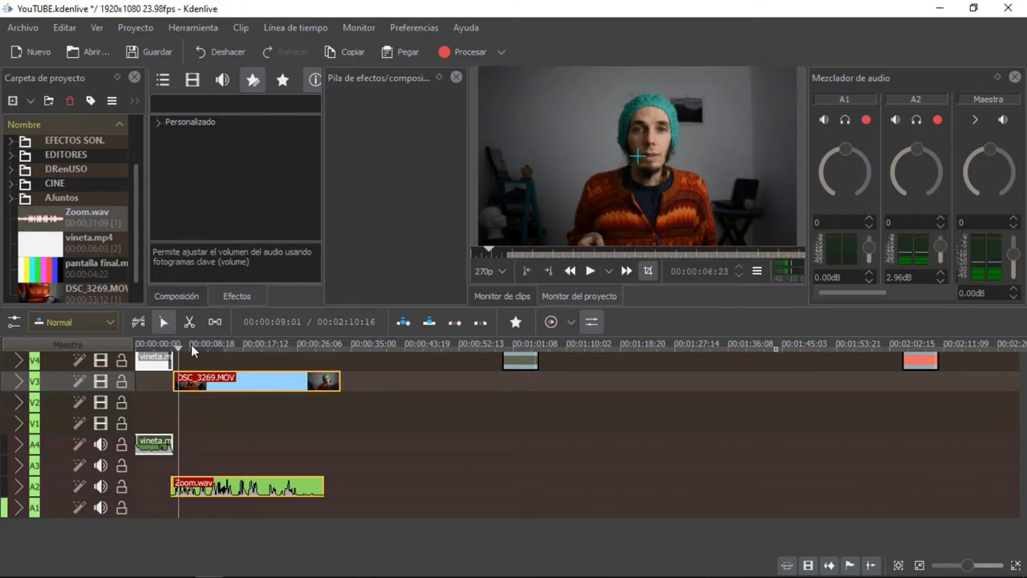
click(187, 374)
click(191, 347)
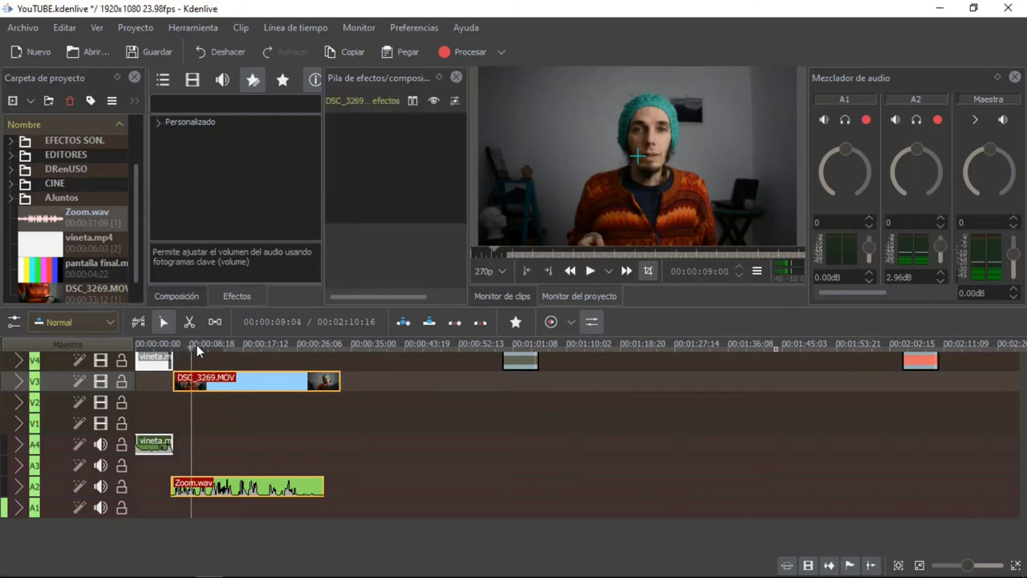
click(193, 81)
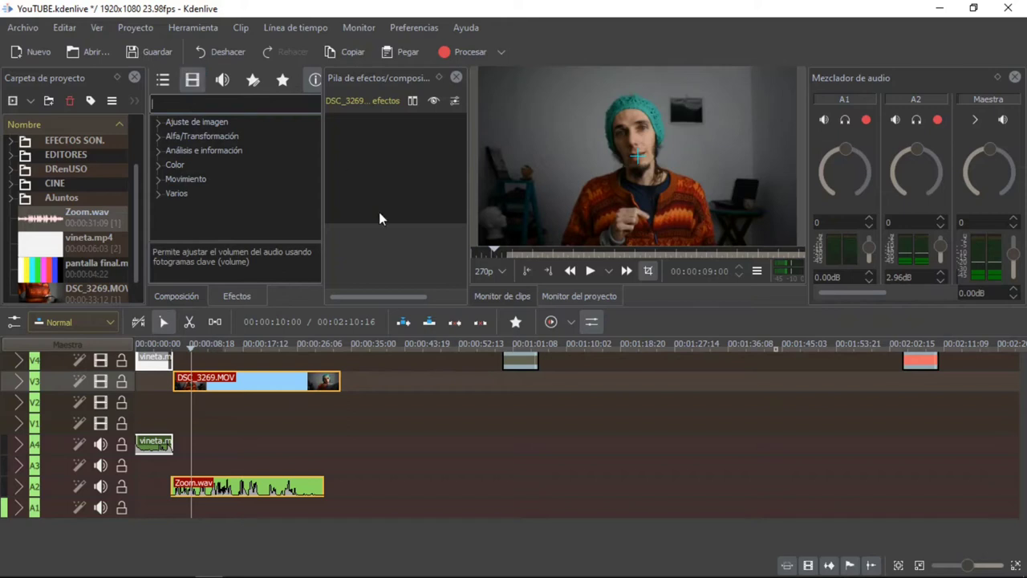
Mute audio track A2 and hide the audio mixer.
click(100, 487)
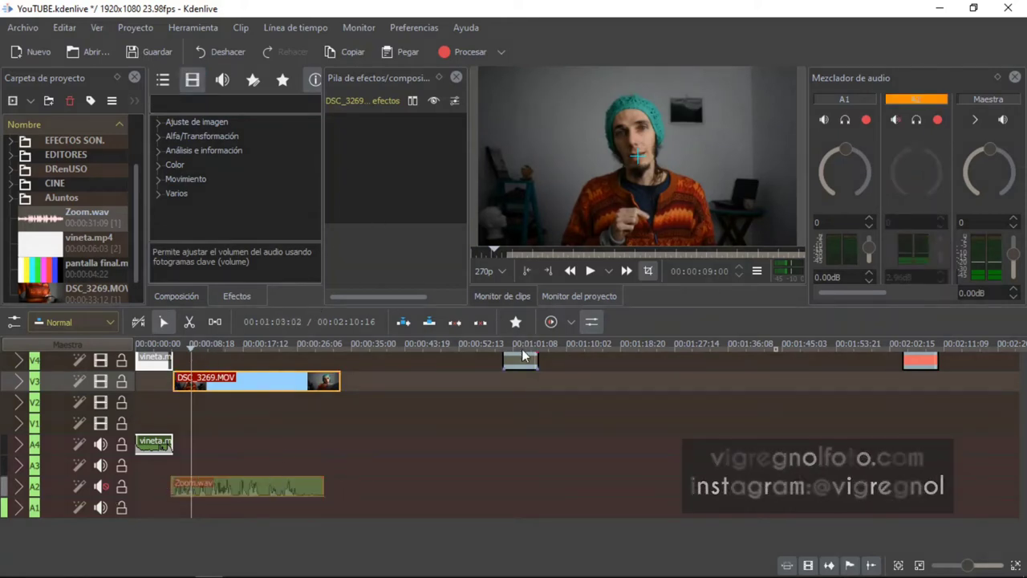
click(589, 323)
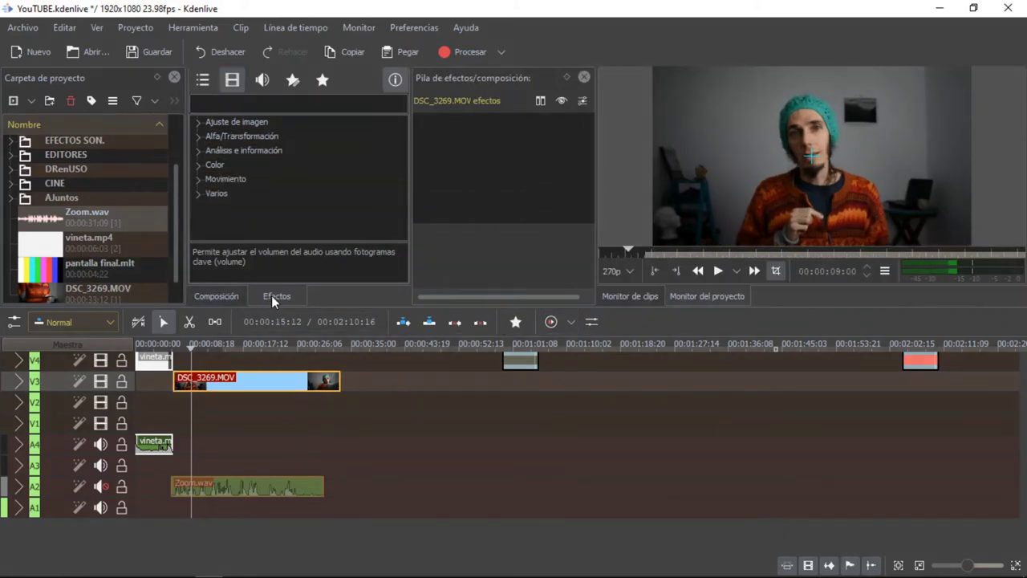
Search the video effects for "zo", add Posición y zoom to DSC_3269.MOV, and widen the effect stack to show its settings.
click(233, 99)
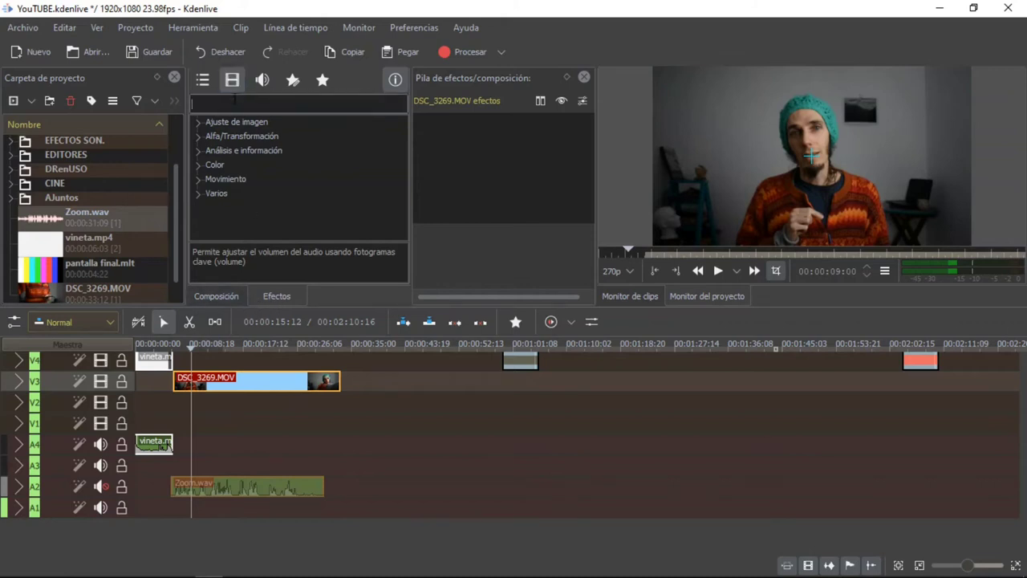
text(zo)
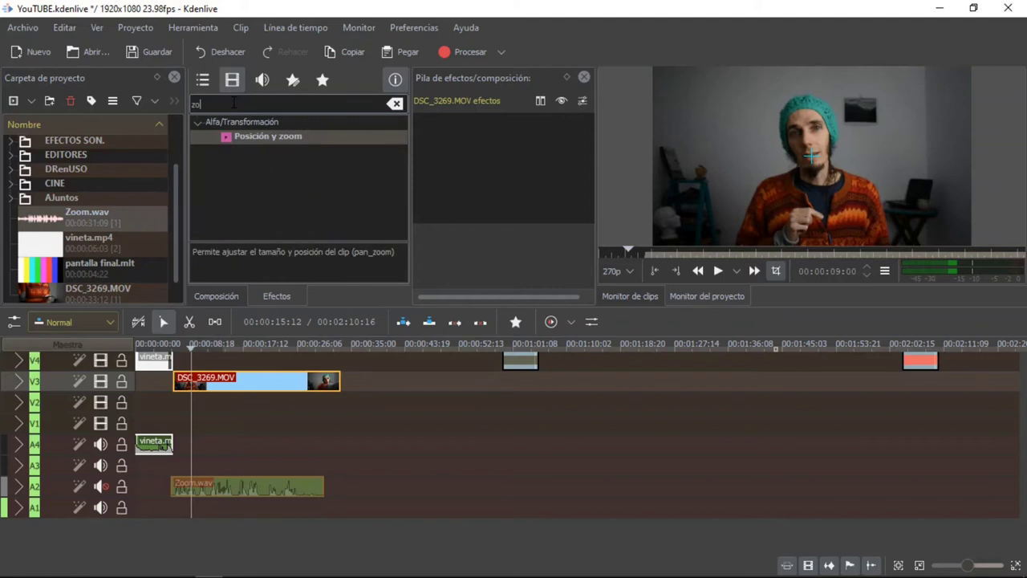
double_click(260, 135)
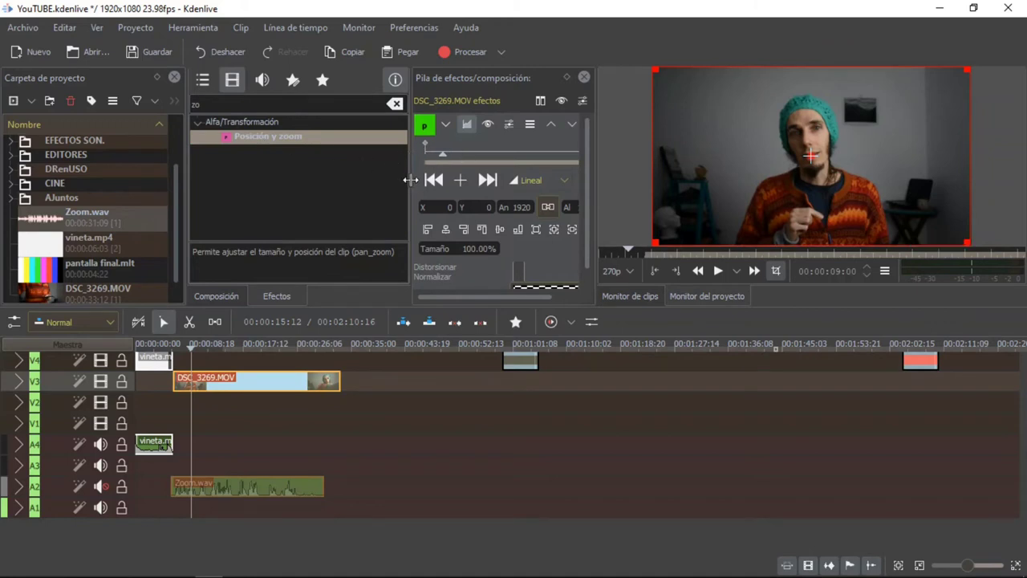
drag(409, 179, 367, 187)
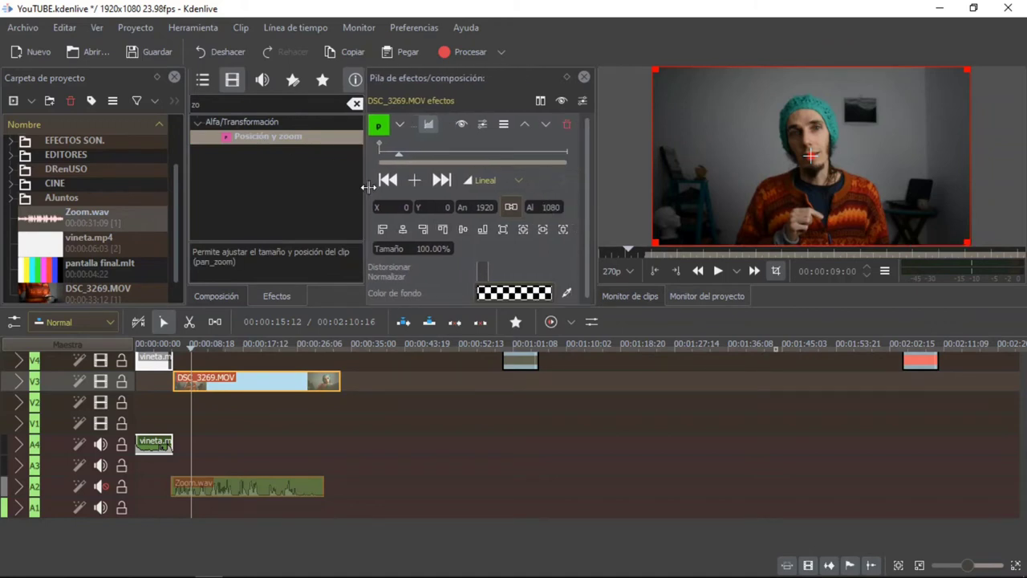
click(586, 174)
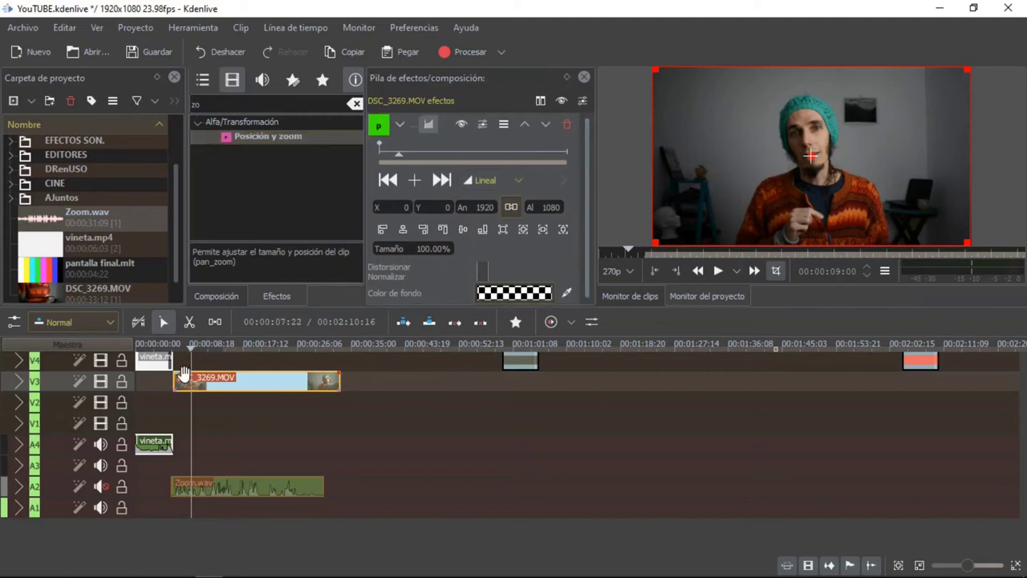
Play the opening second of the DSC_3269.MOV clip from its start on the timeline.
click(176, 346)
click(172, 345)
drag(178, 347, 175, 348)
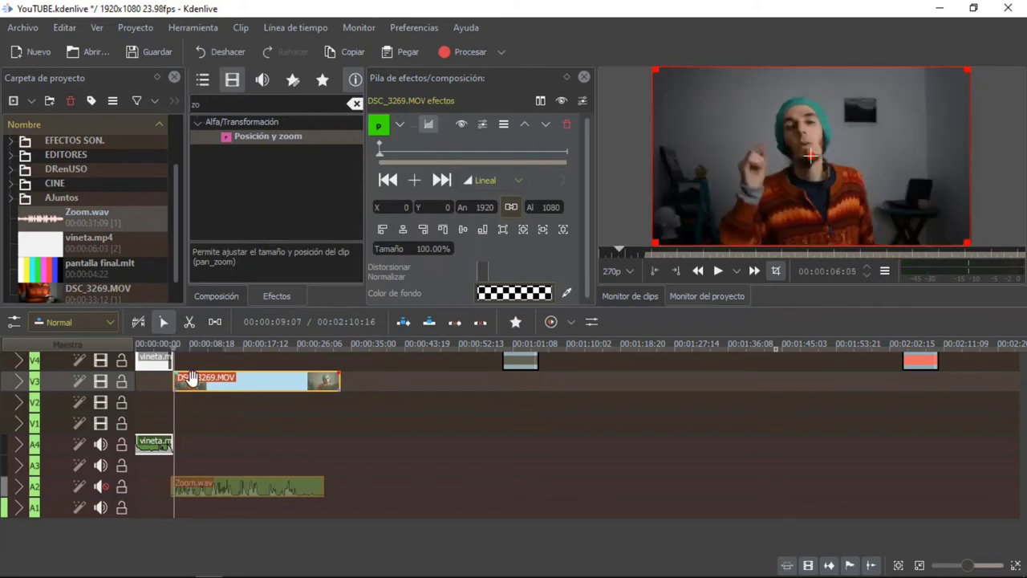
key(space)
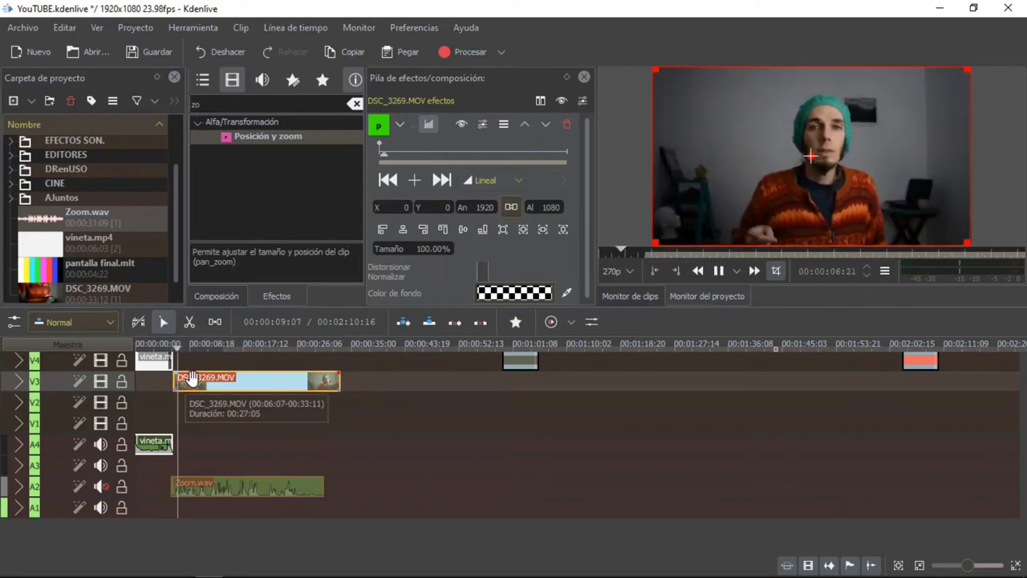
key(space)
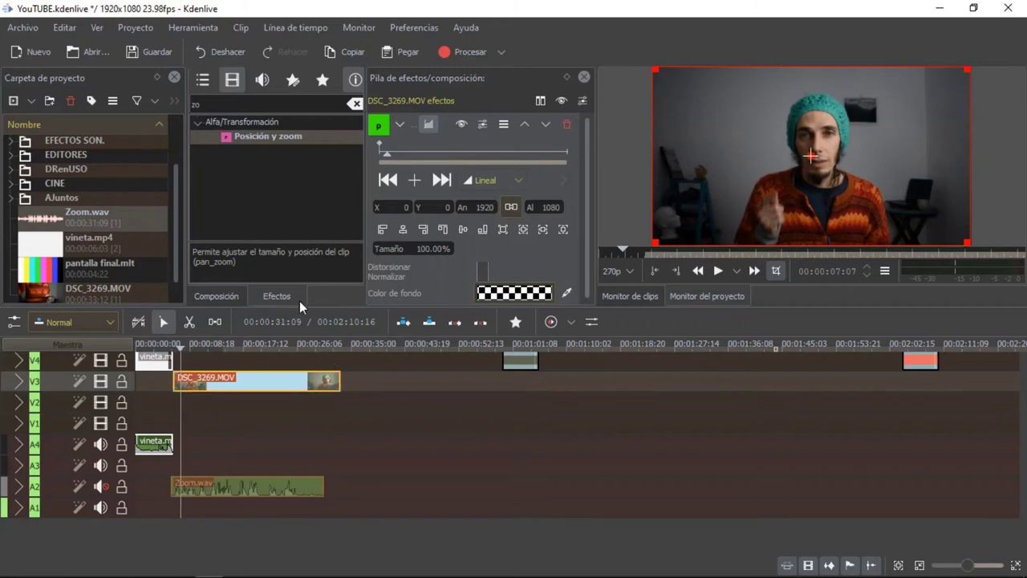
Set the interpolation of the zoom effect's first keyframe, at the clip's start, to Suave.
click(381, 146)
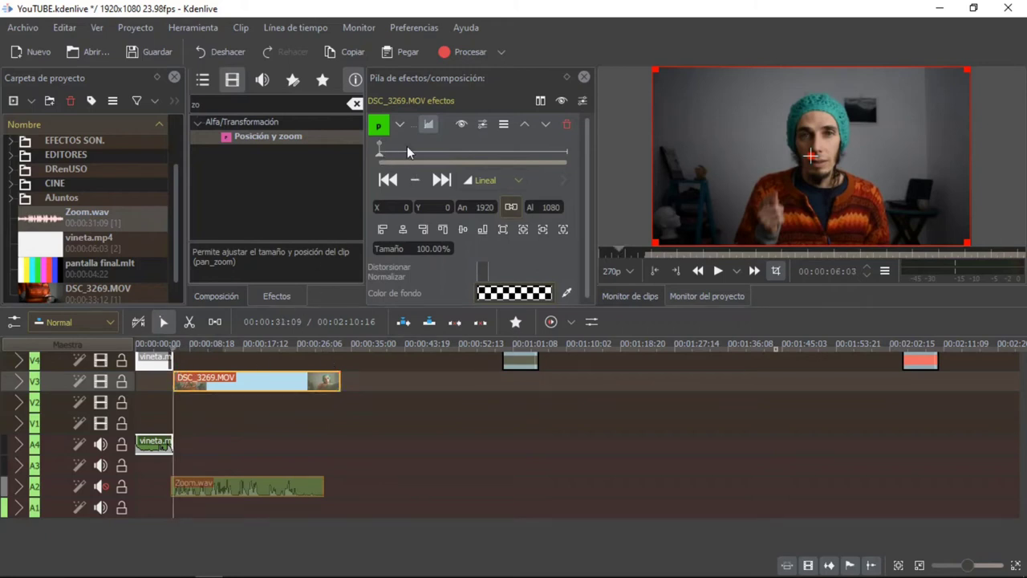
click(496, 180)
click(488, 232)
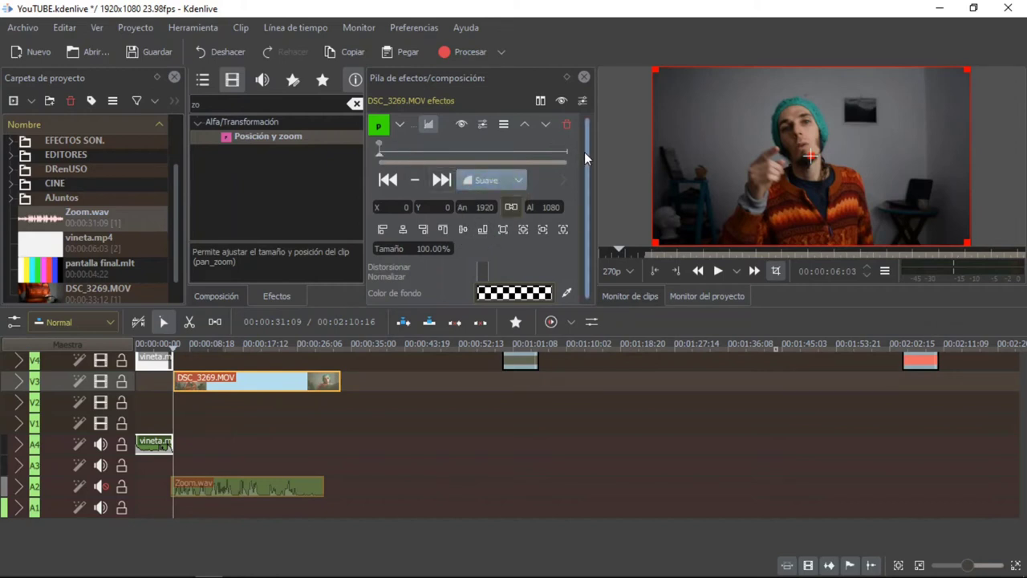
scroll(584, 169, down, 1)
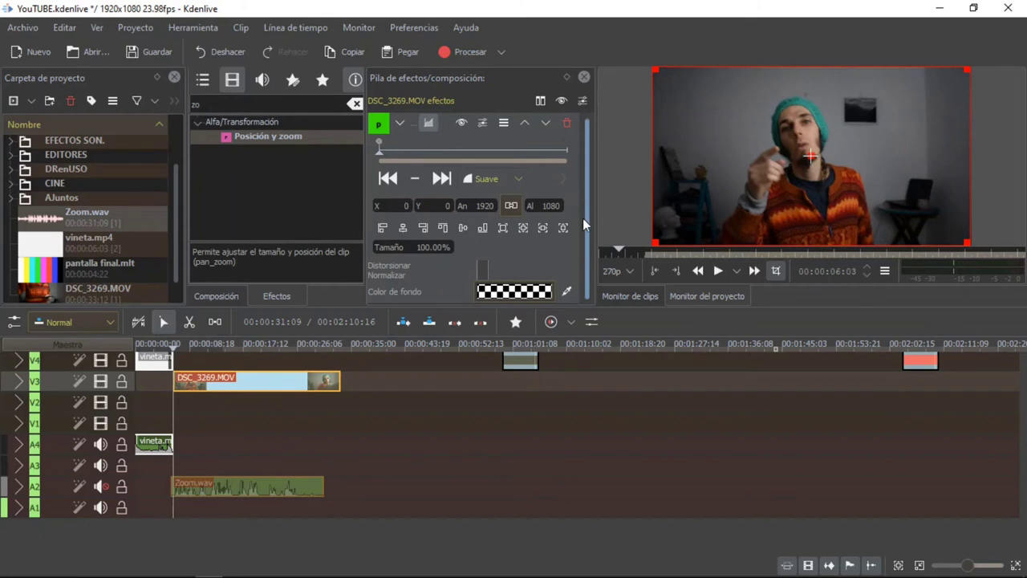
scroll(588, 193, up, 1)
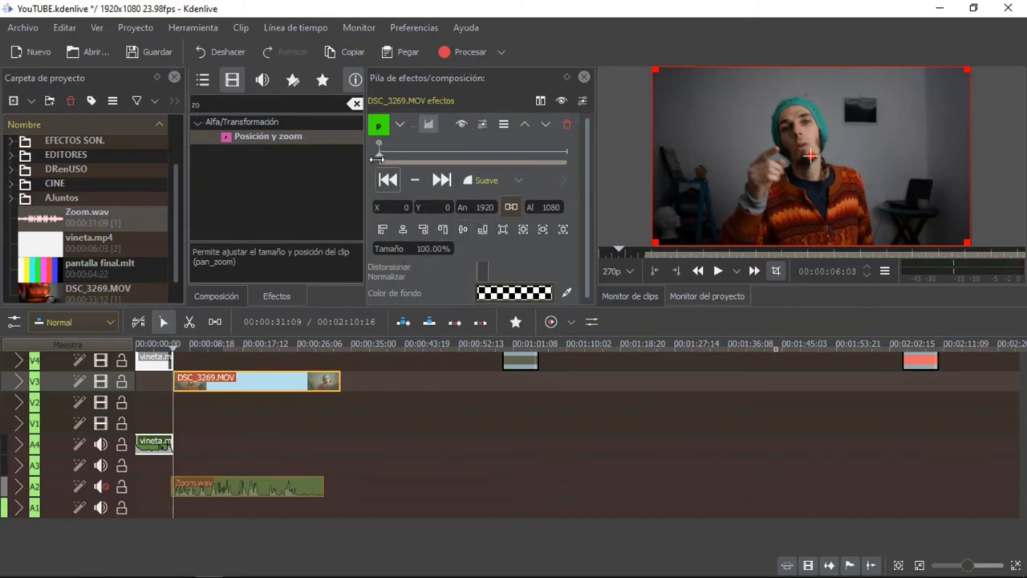
Add a zoom keyframe near the end of the clip at 00:00:32:02 and set its interpolation to Suave.
click(556, 151)
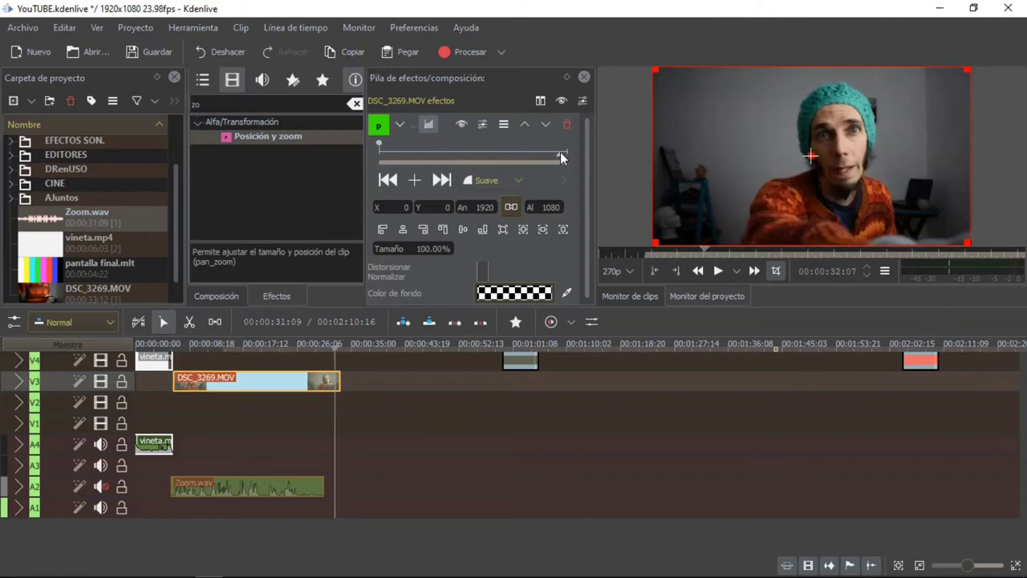
click(415, 181)
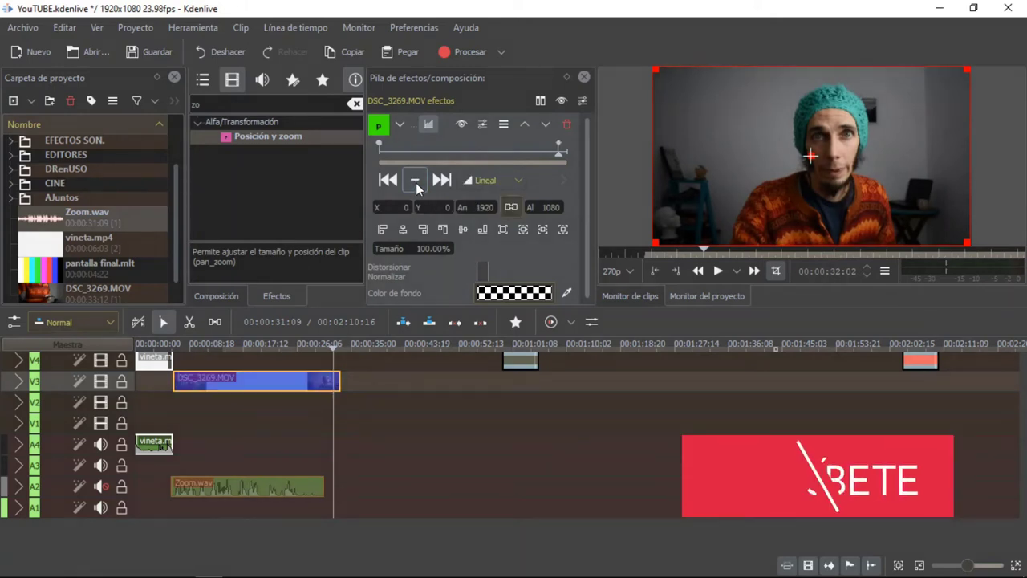
click(494, 179)
click(494, 233)
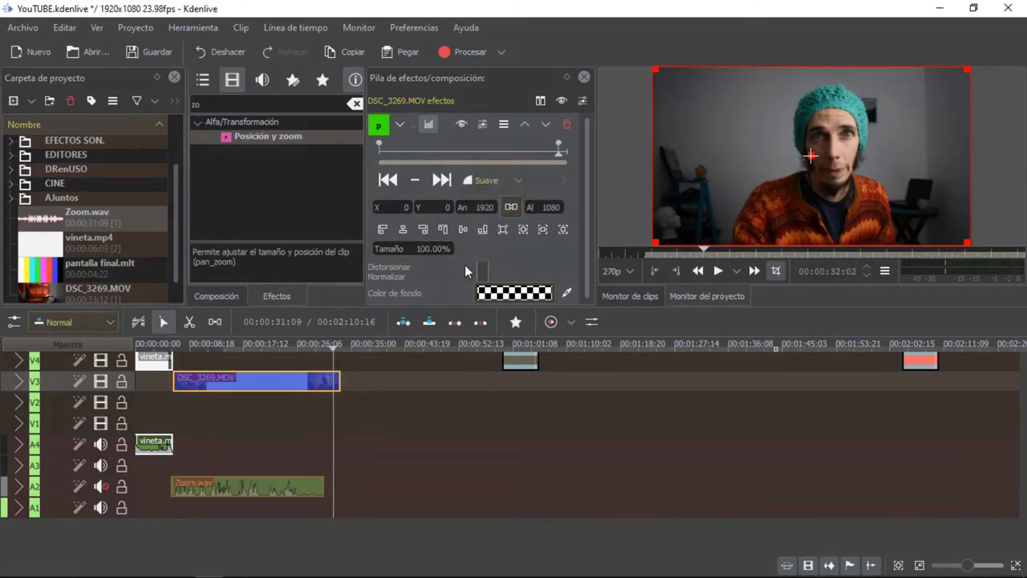
Scale the end keyframe to 200% and reposition the frame over the face at about X -1185, Y -485.
text(2)
click(532, 229)
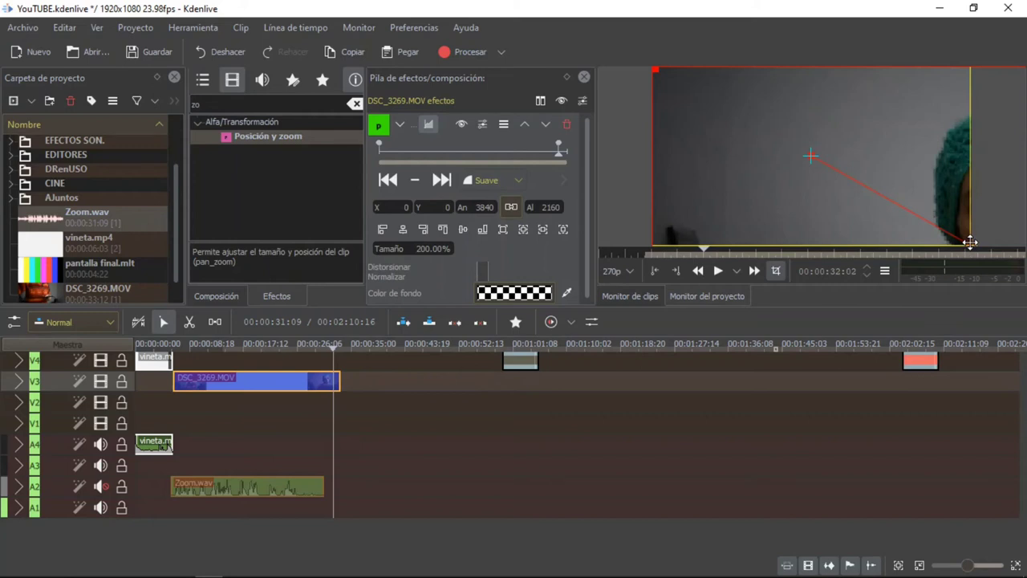
drag(970, 241, 771, 162)
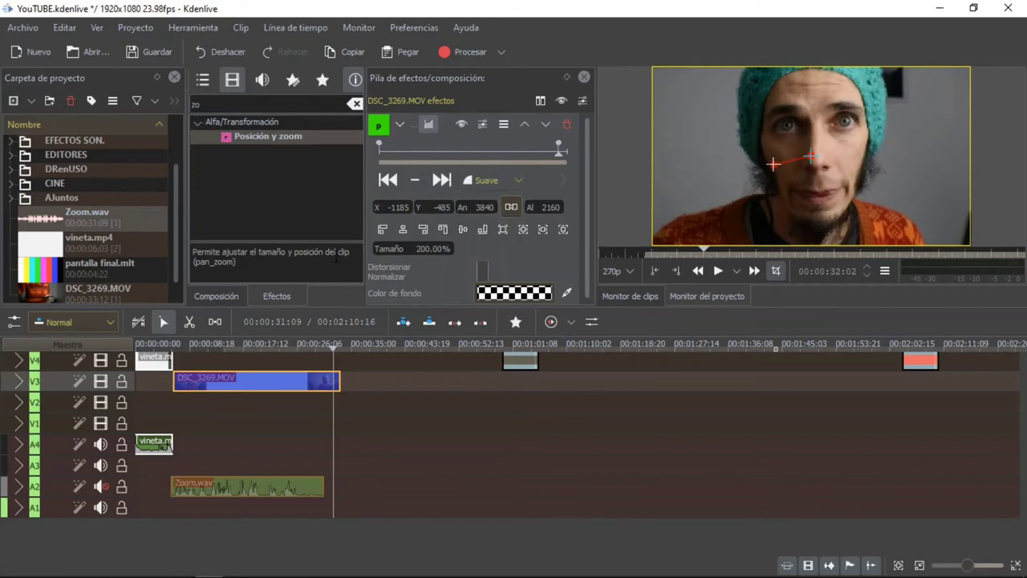
Play the zoom animation from the start of the clip through to its end keyframe.
click(176, 346)
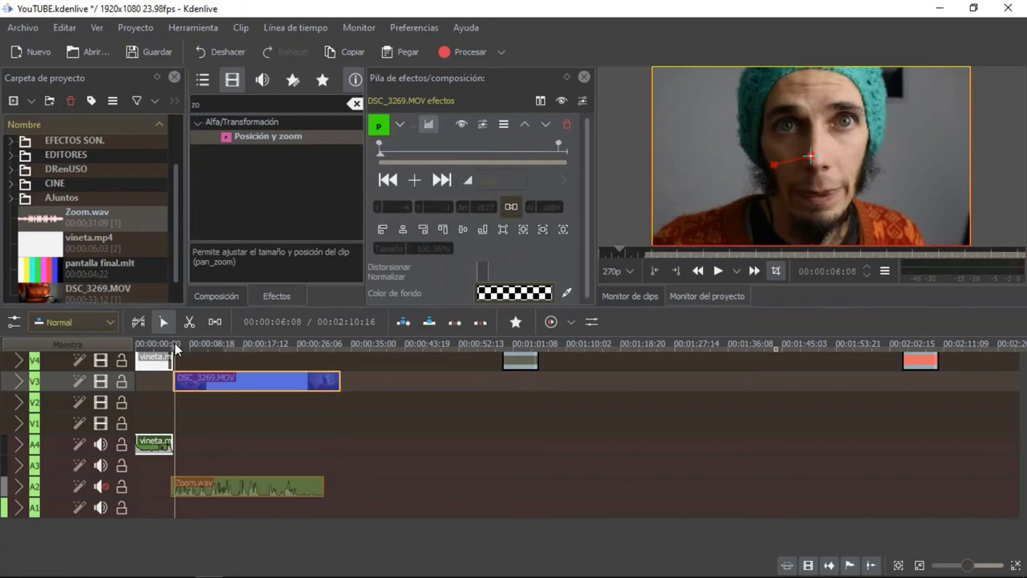
key(space)
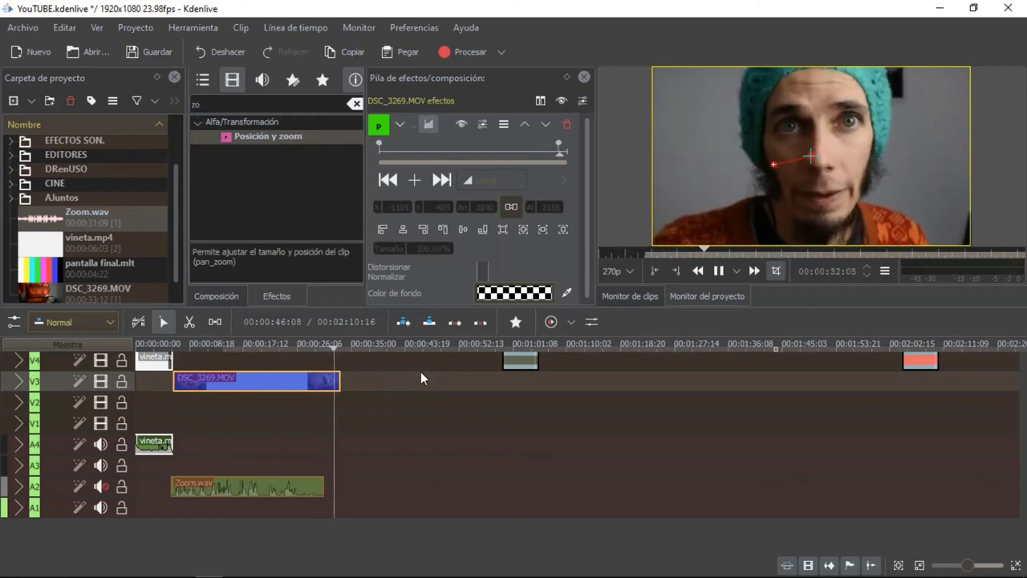
key(space)
Set the project monitor's preview resolution to 720p and play the zoomed footage from 00:00:30:18.
click(304, 343)
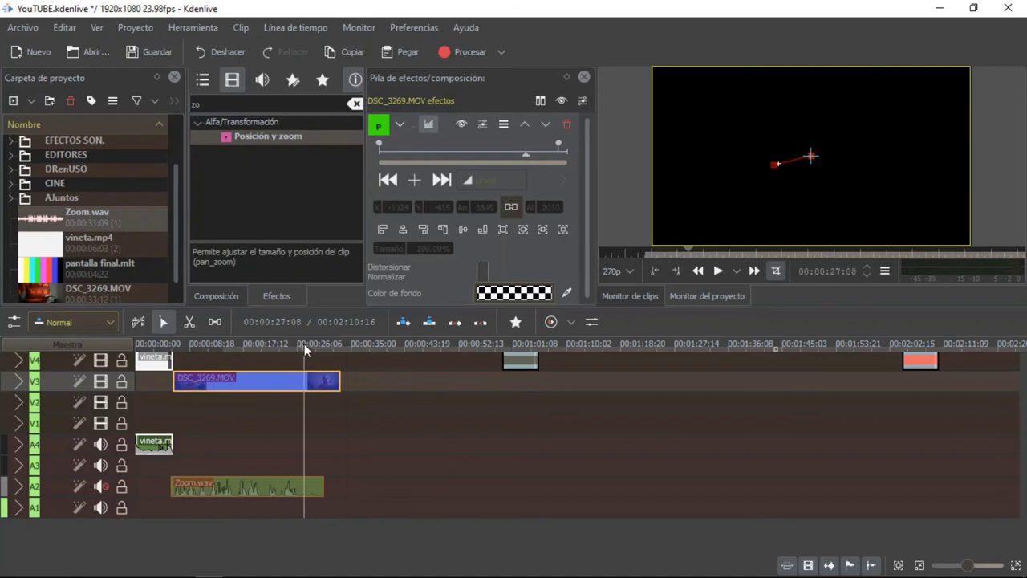
click(325, 347)
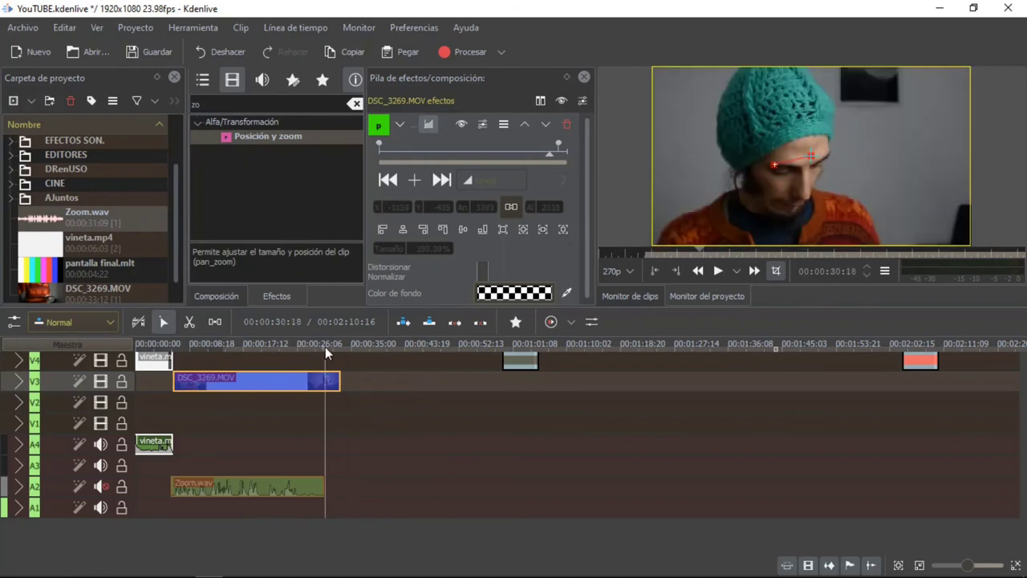
click(626, 270)
click(618, 306)
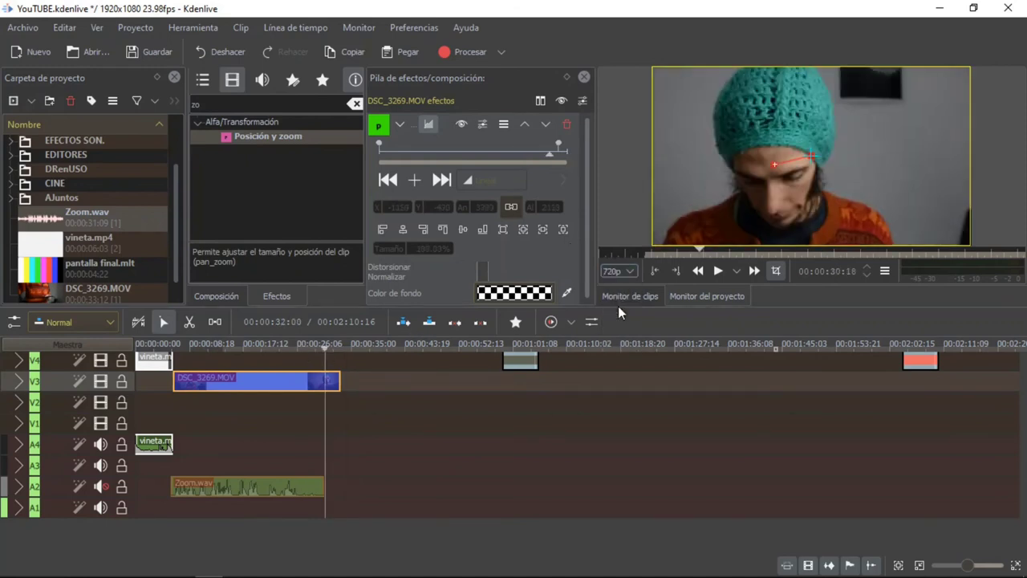
click(717, 270)
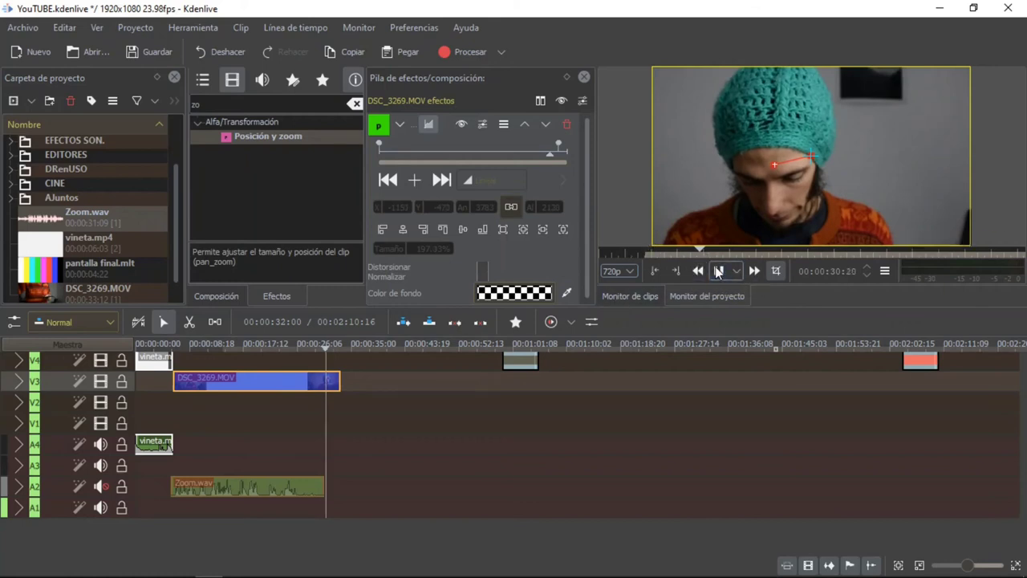
click(717, 270)
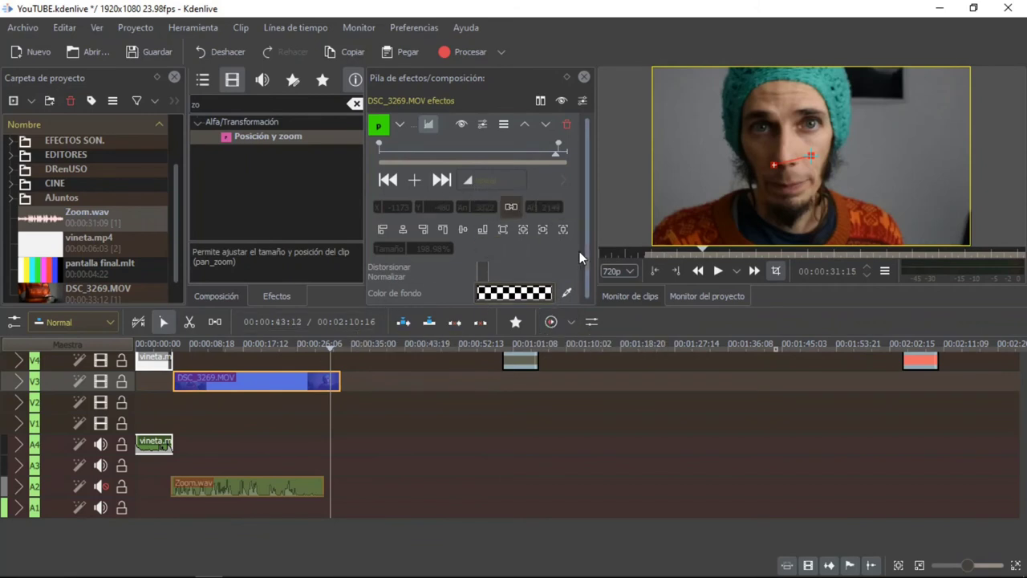
Add a zoom keyframe shortly after the clip's start, at 00:00:09:22.
scroll(580, 251, down, 1)
click(246, 345)
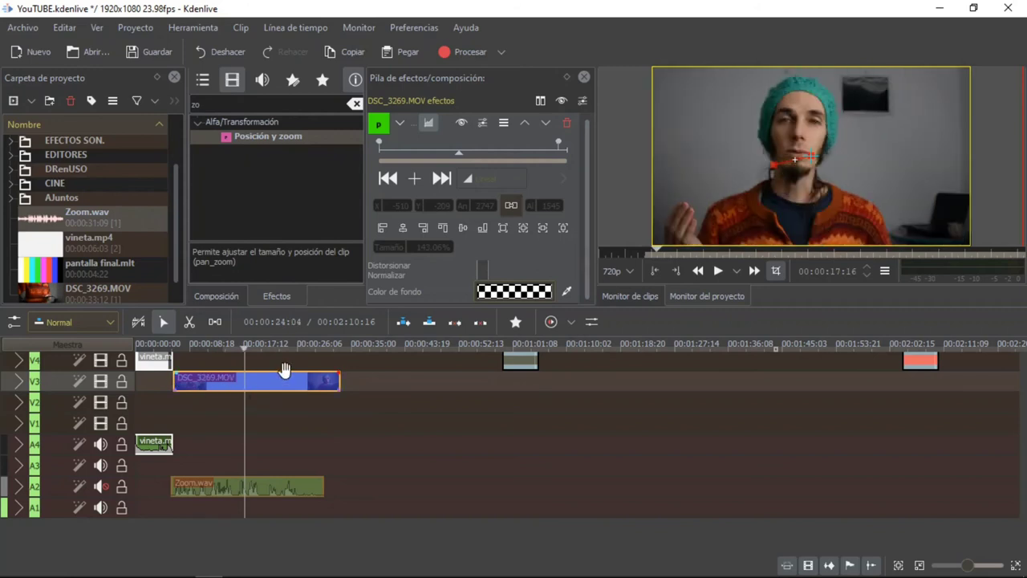
drag(584, 184, 588, 155)
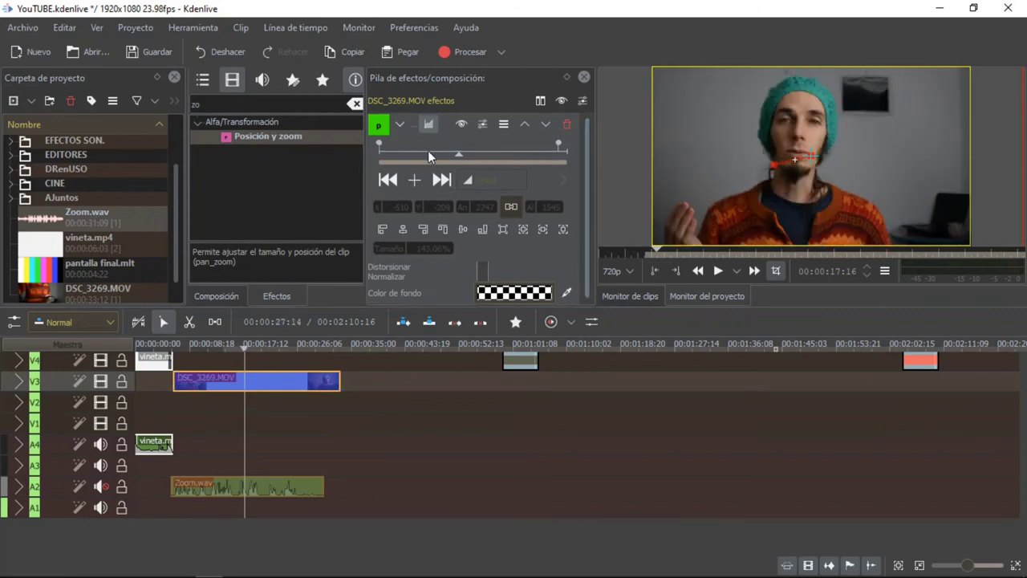
drag(433, 151, 423, 152)
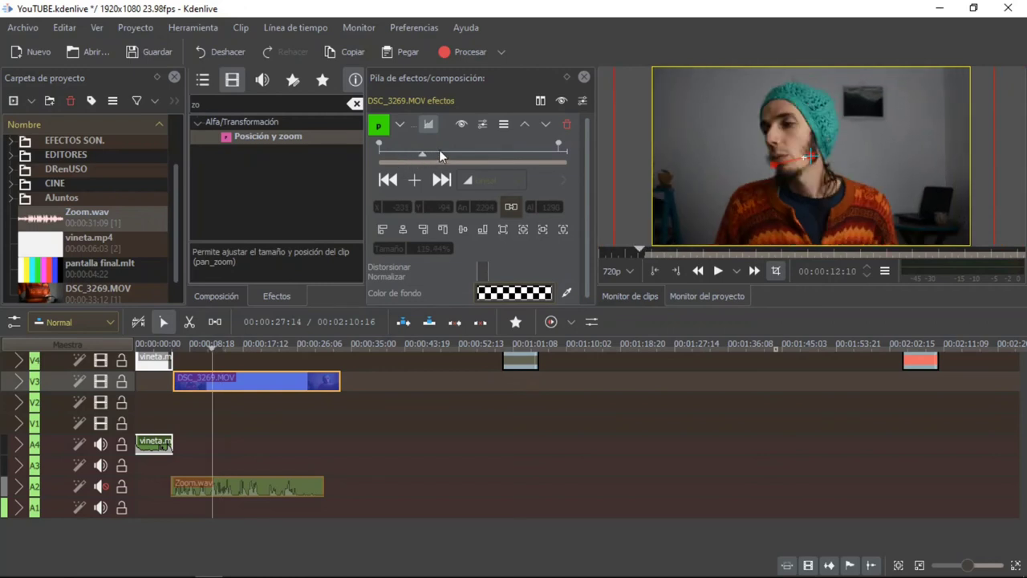
drag(420, 155, 403, 153)
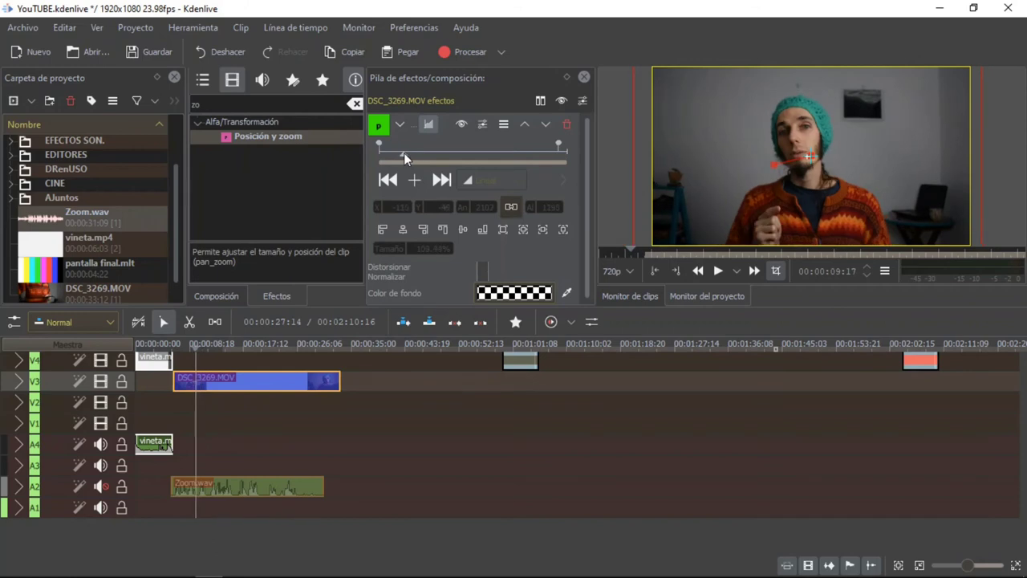
click(415, 181)
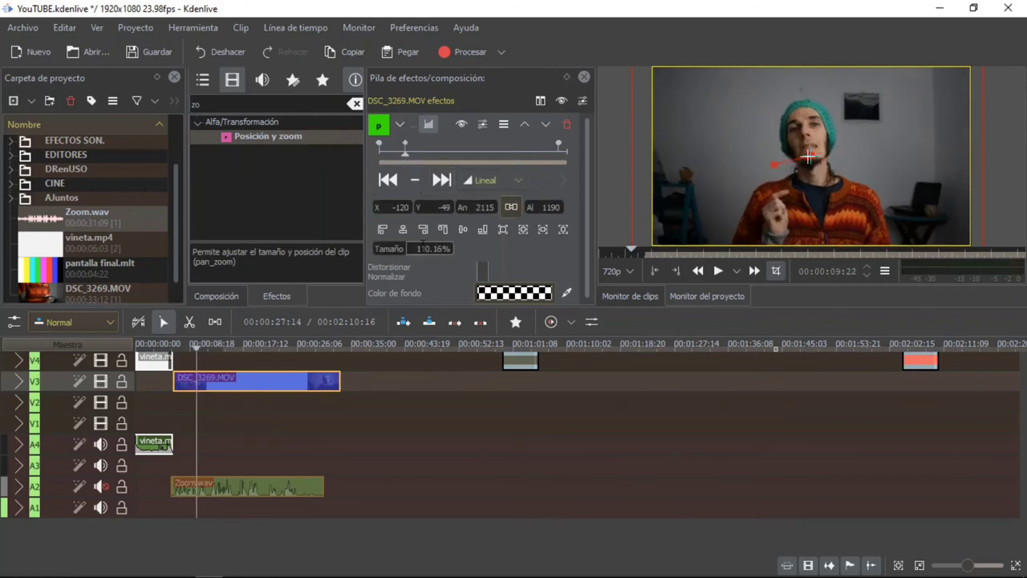
Scale the middle keyframe to 200% and reposition the frame over the face at about X -883, Y -291.
double_click(423, 248)
text(200)
key(Return)
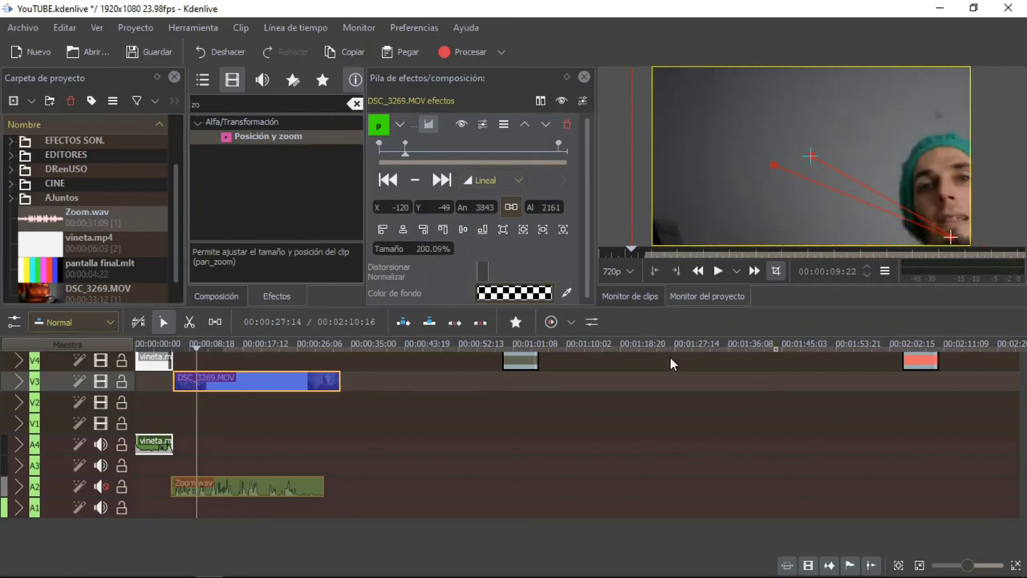
drag(956, 232, 809, 201)
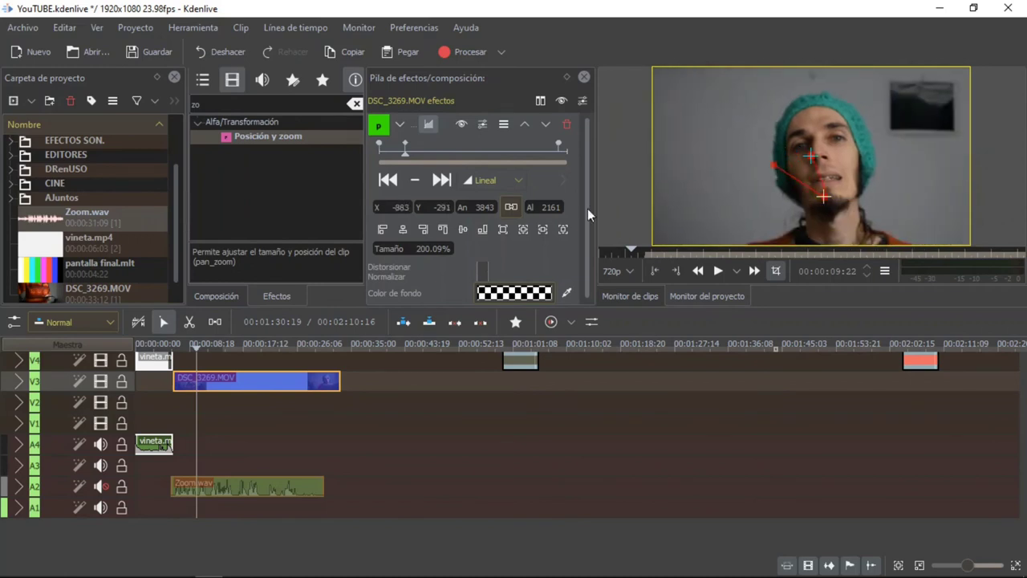
Set the middle keyframe's interpolation to Suave and play the faster zoom from the clip's start.
click(497, 180)
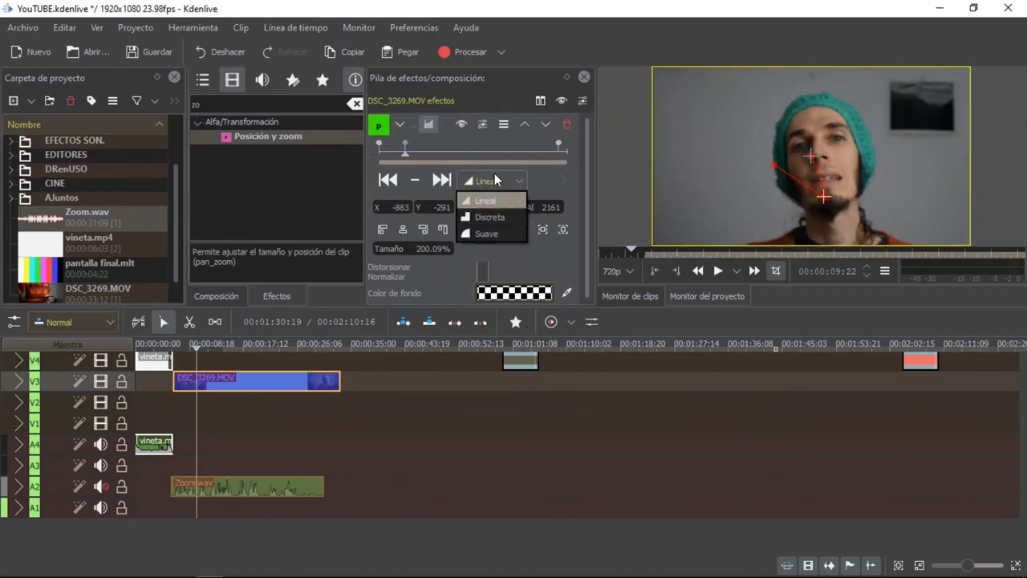
click(497, 233)
click(175, 344)
key(space)
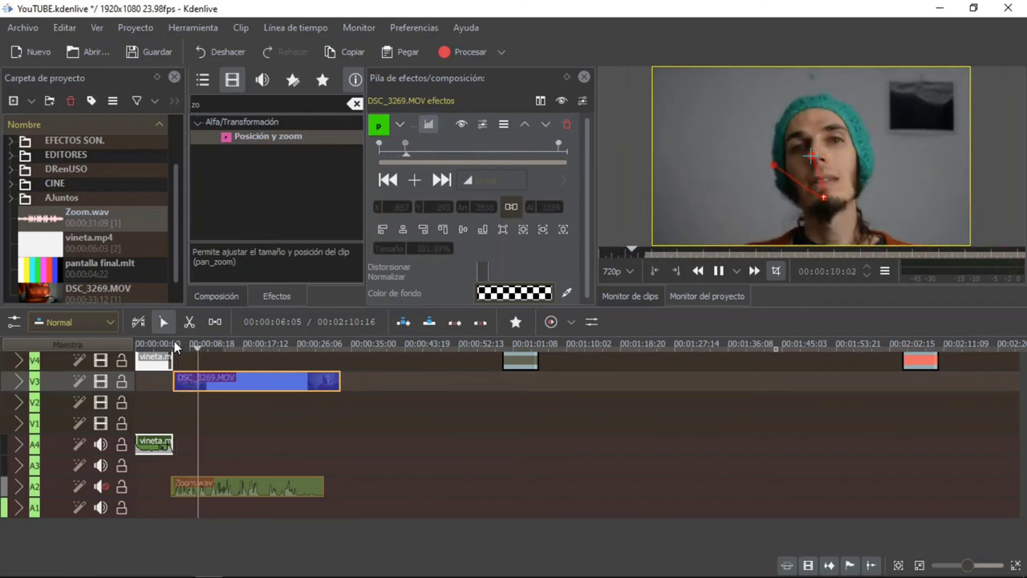
key(space)
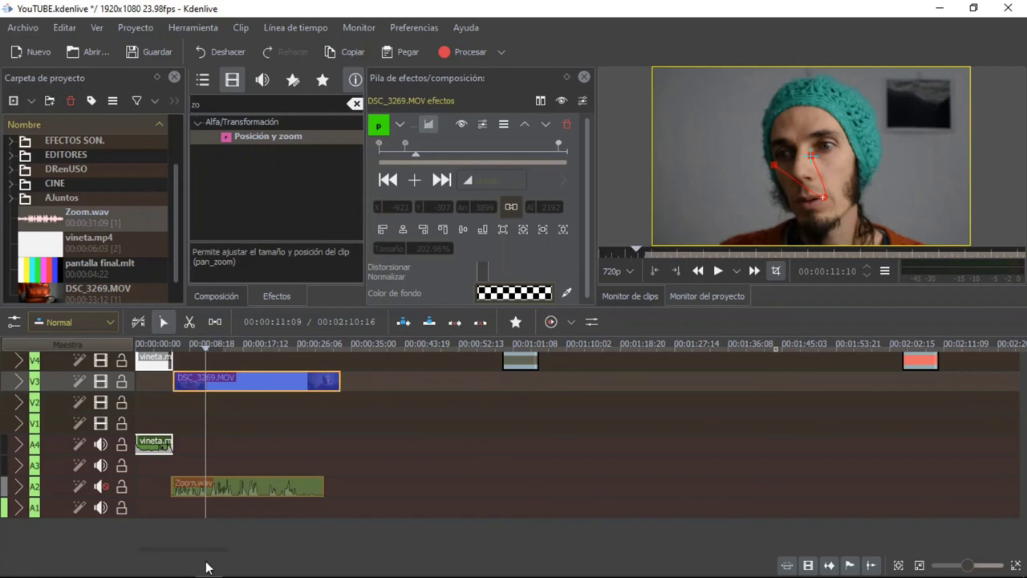
click(154, 568)
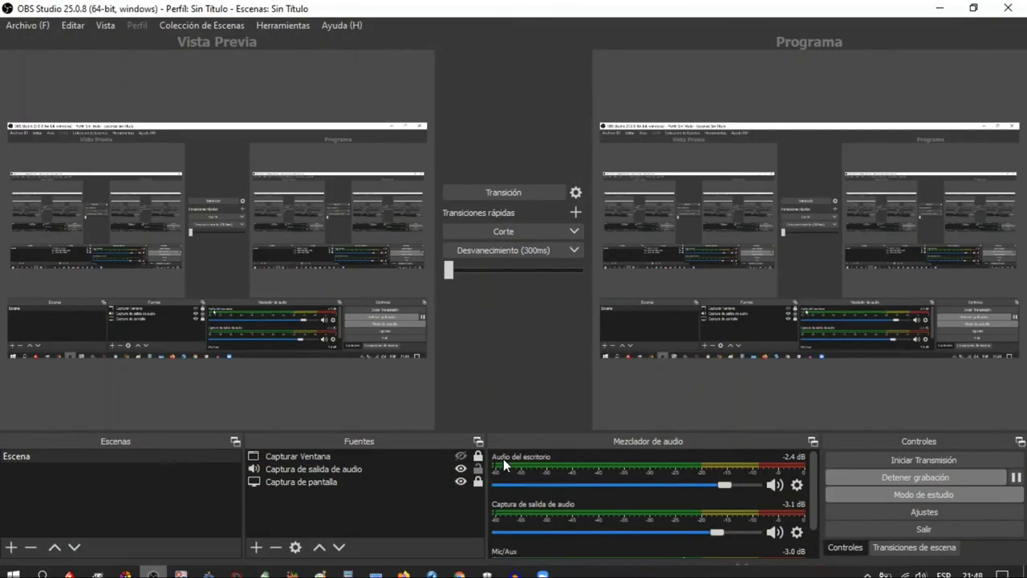